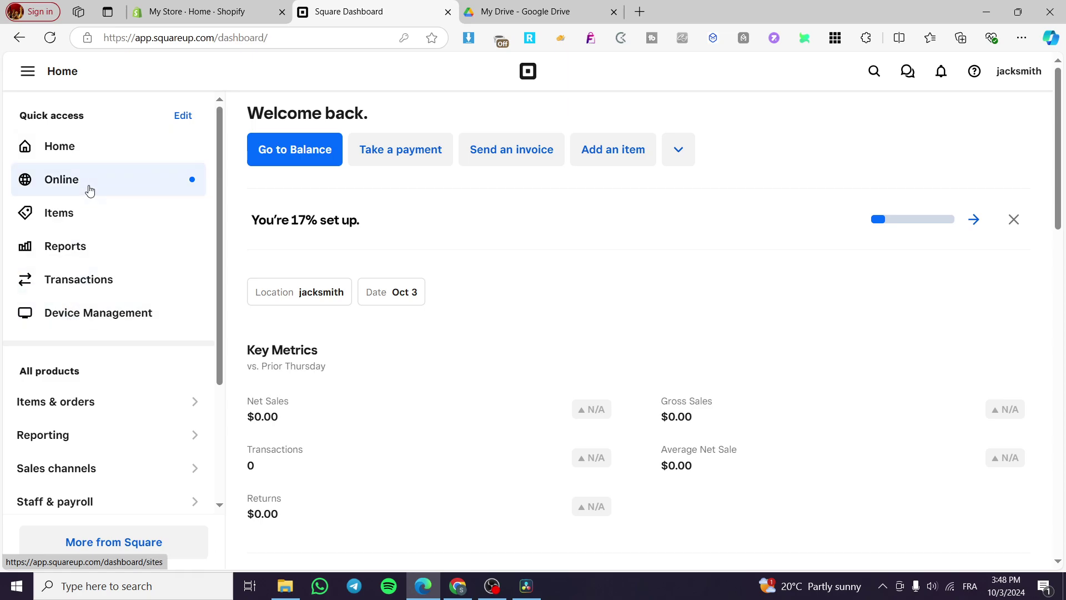
# Go to Payments > Payment Links to list existing links like dodi and Electricty installation
pyautogui.scroll(-3, 109, 143)
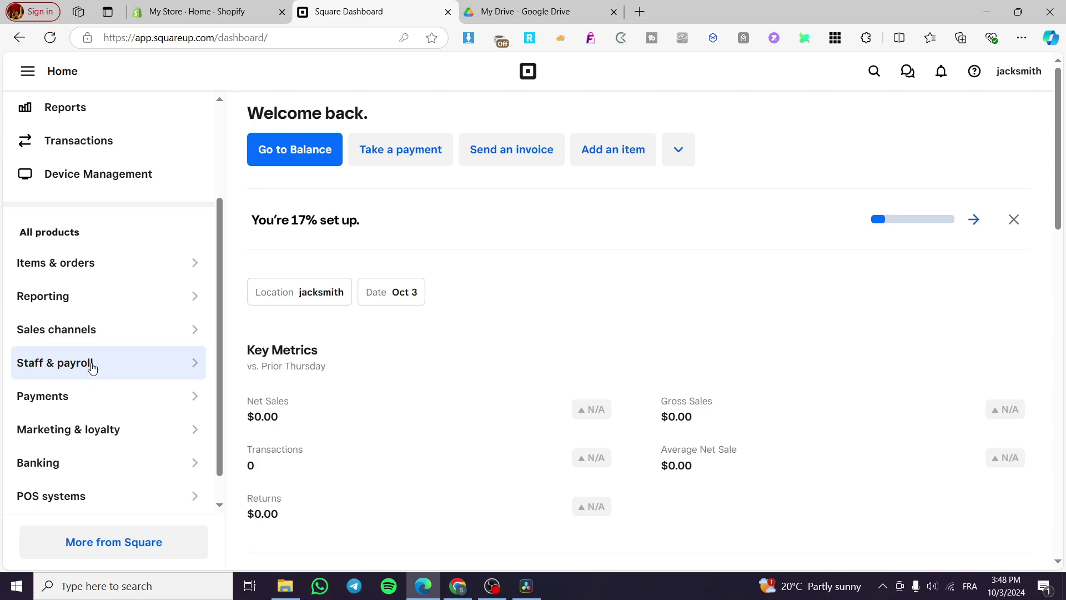
pyautogui.click(43, 401)
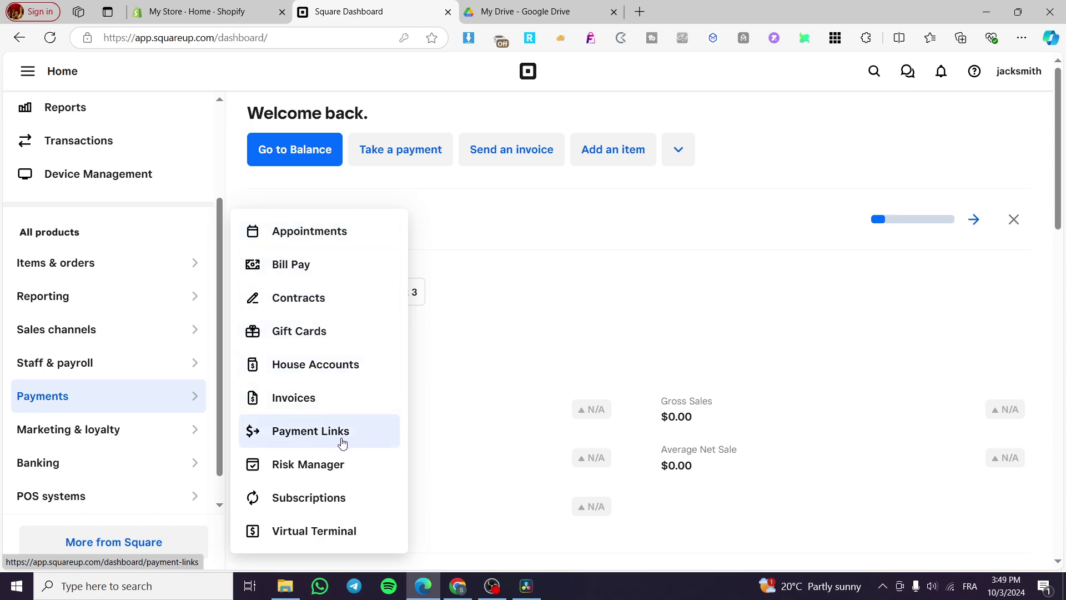
pyautogui.click(254, 439)
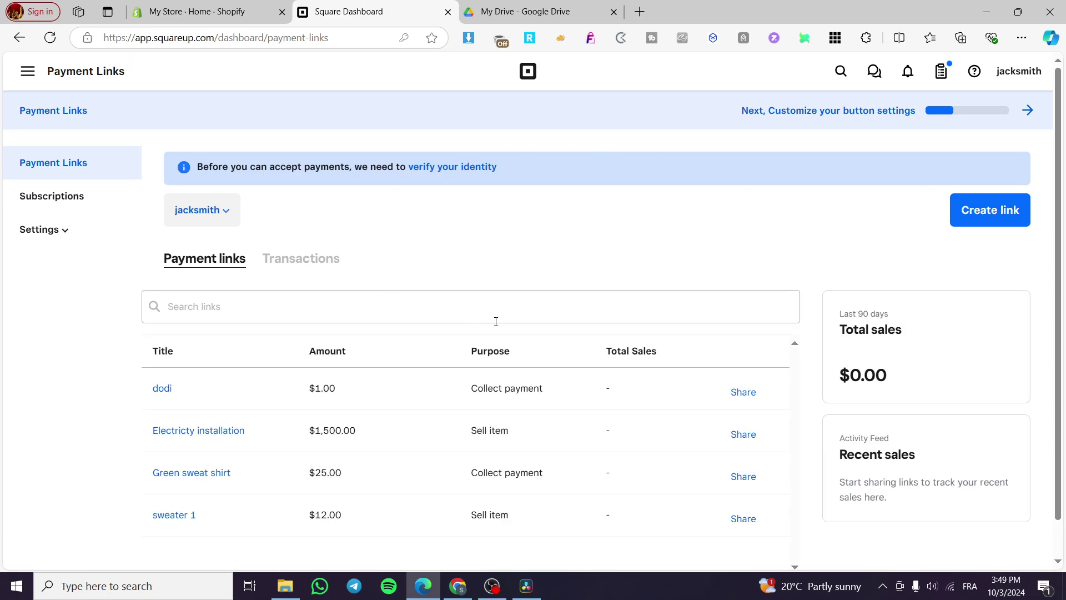
pyautogui.scroll(-1, 334, 267)
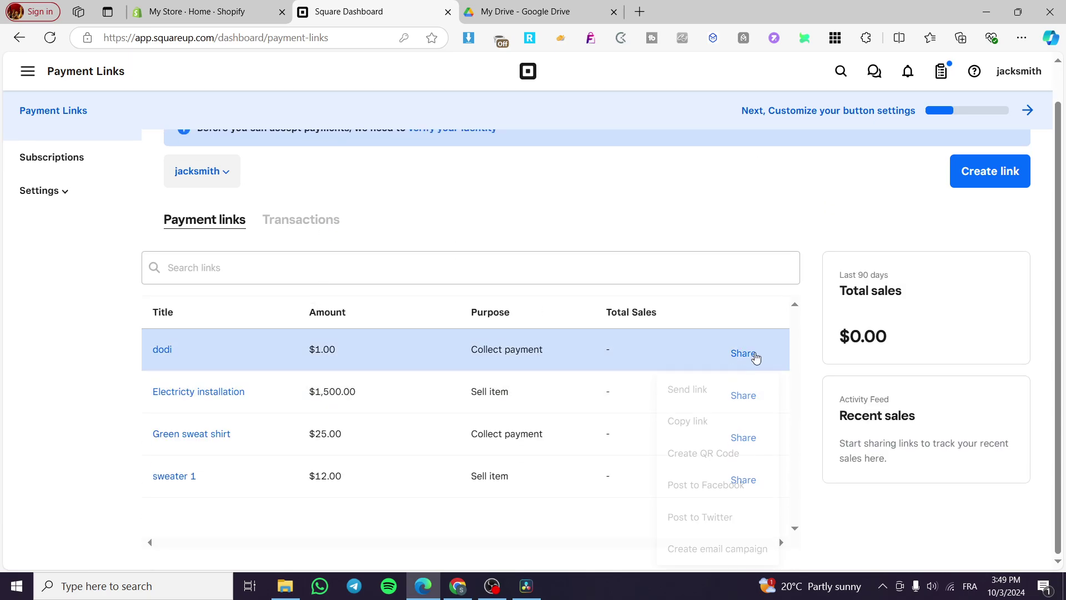
pyautogui.scroll(1, 212, 271)
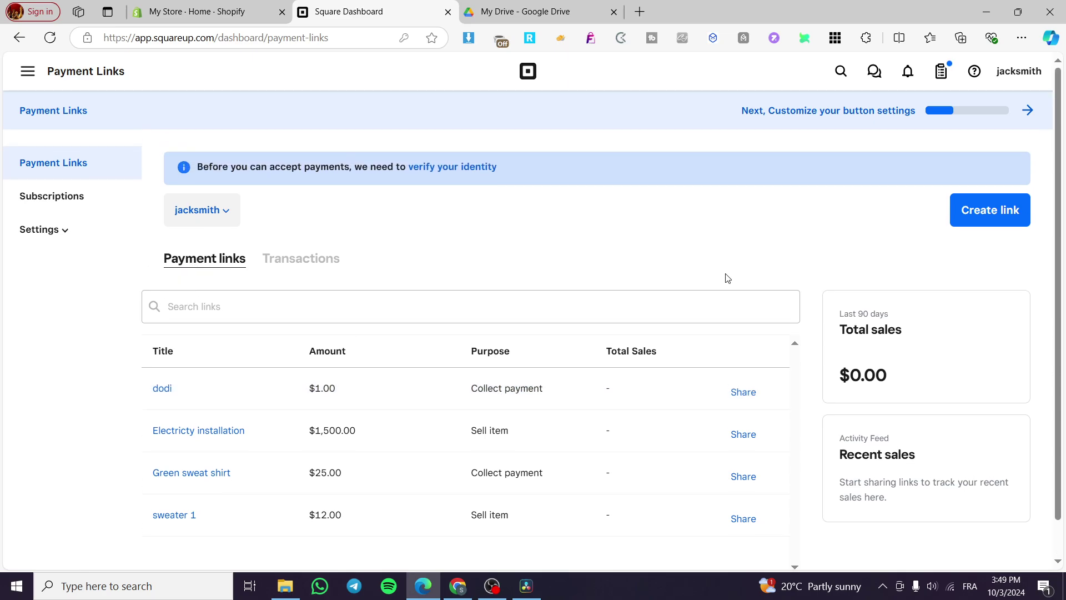
# Start a new payment link, compare the item, event and donation purposes, then pick Take a payment
pyautogui.click(982, 213)
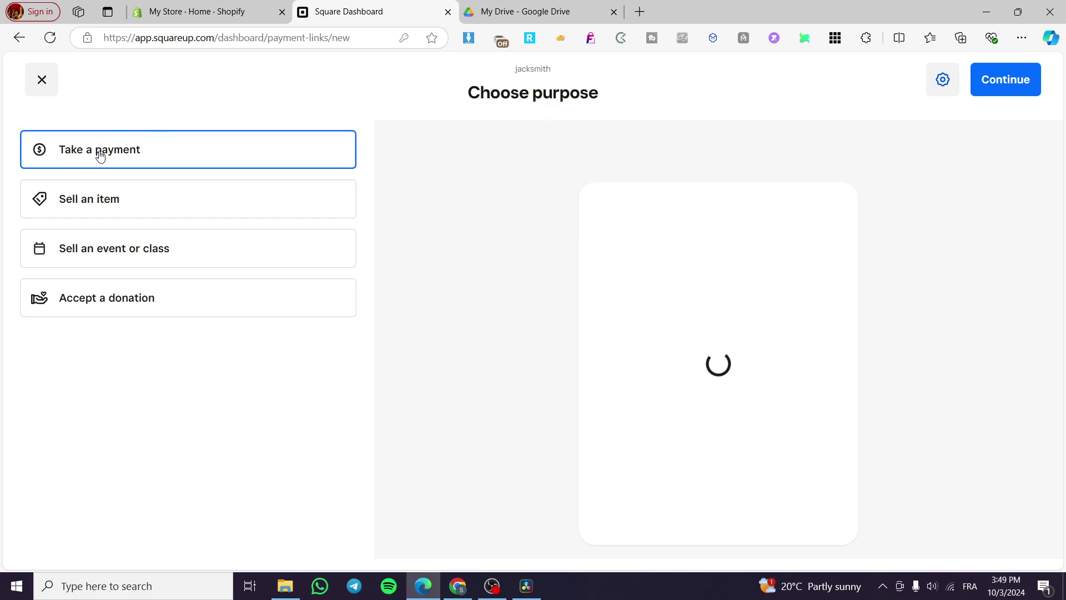
pyautogui.click(99, 201)
pyautogui.click(112, 260)
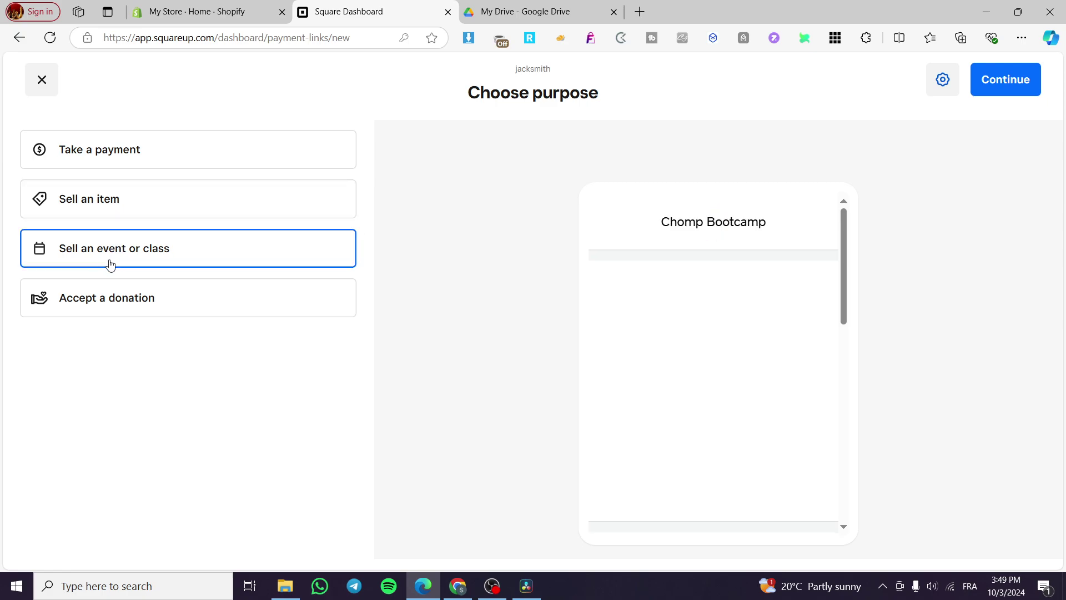
pyautogui.click(148, 312)
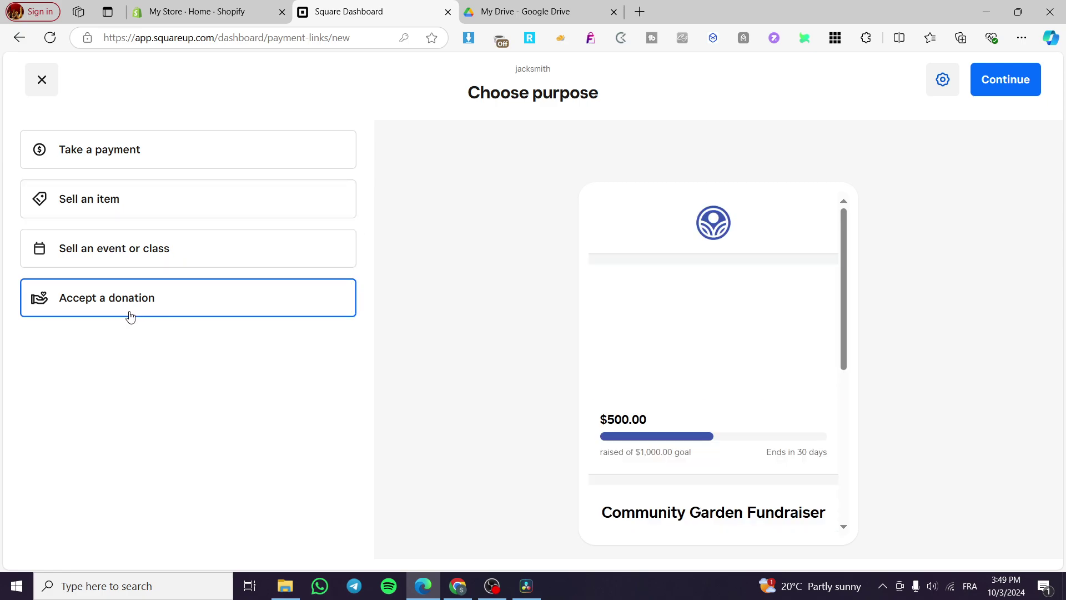
pyautogui.click(143, 166)
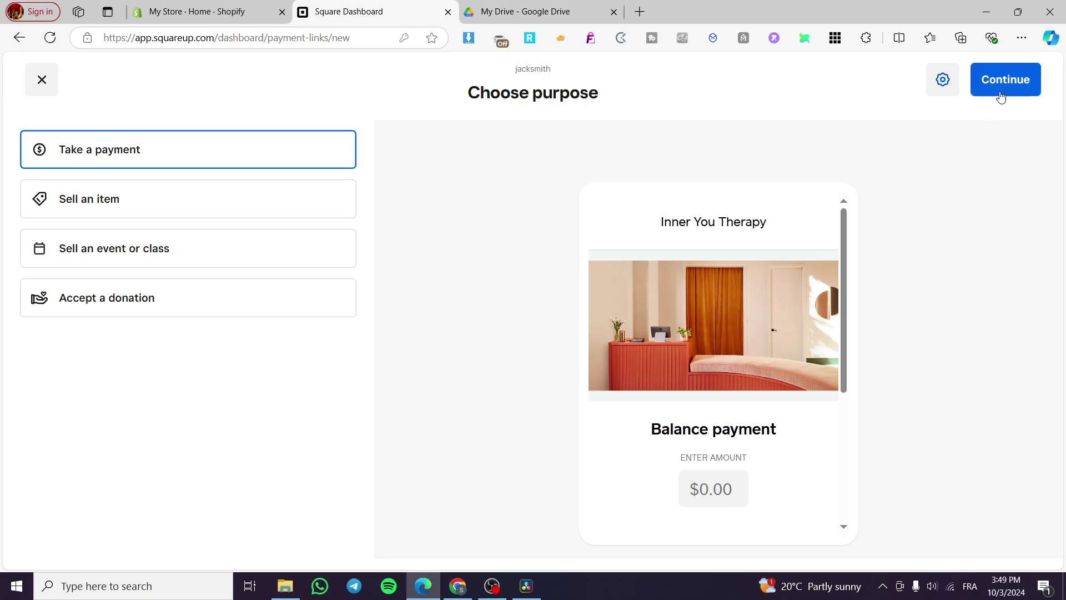
pyautogui.scroll(-5, 824, 233)
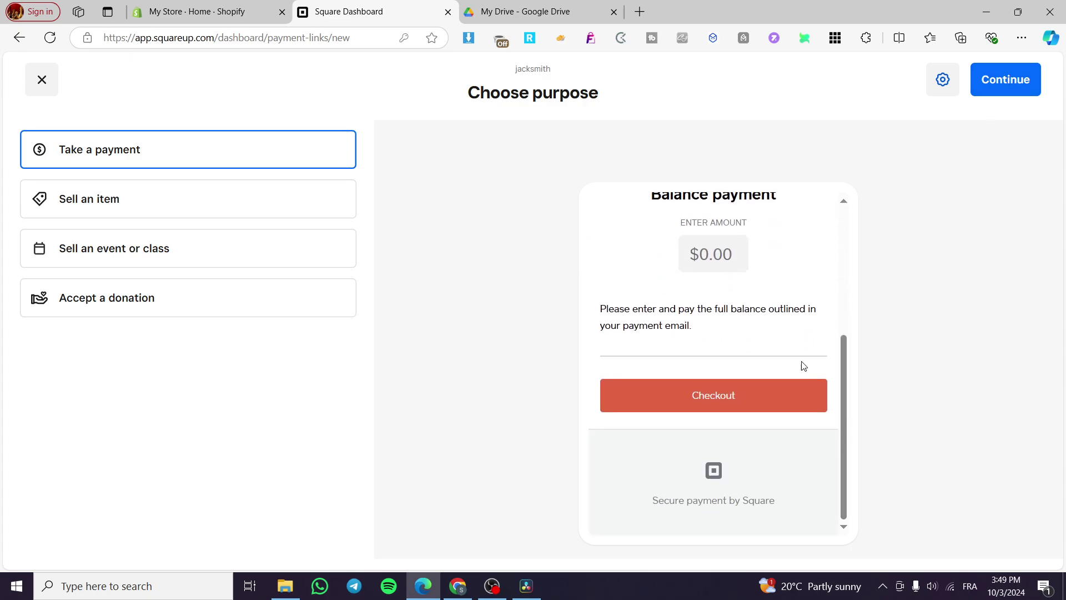
pyautogui.scroll(5, 799, 378)
# Continue to the link details and set an exact amount of $100.00
pyautogui.click(1022, 91)
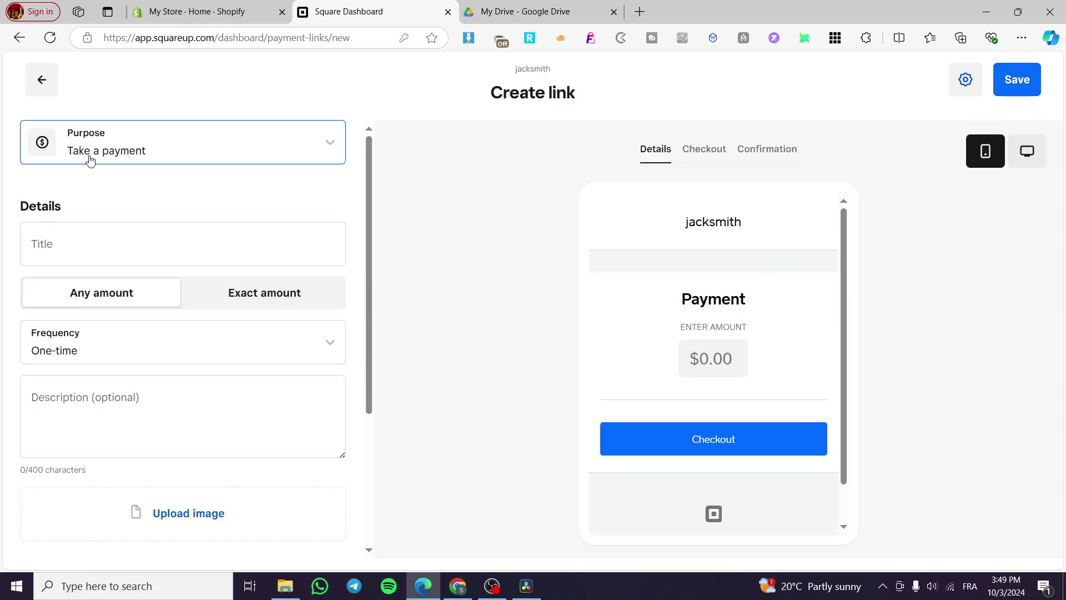
pyautogui.click(62, 251)
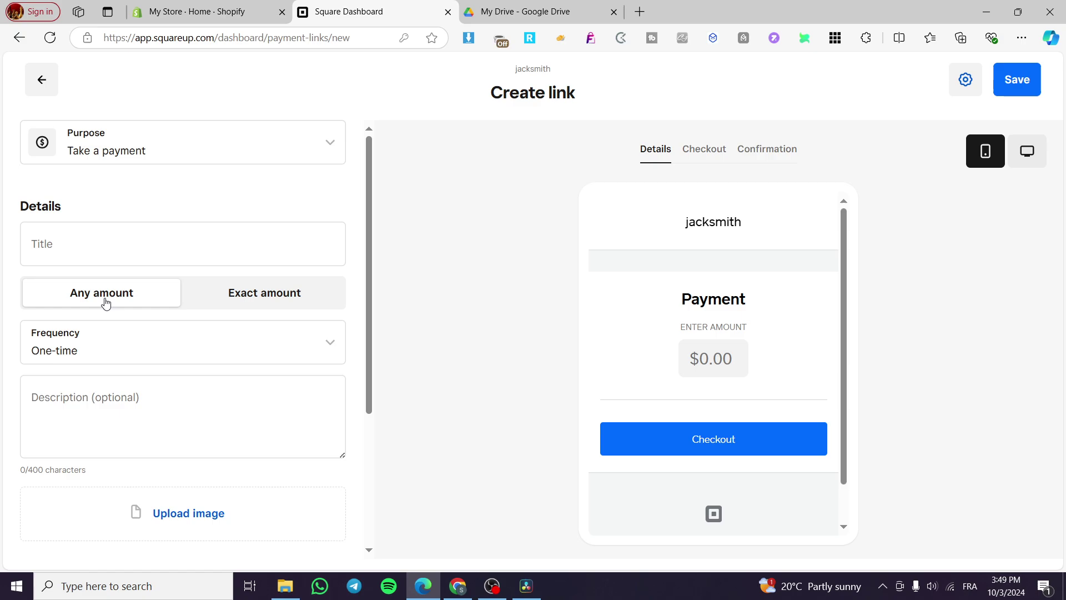
pyautogui.click(316, 303)
pyautogui.click(82, 343)
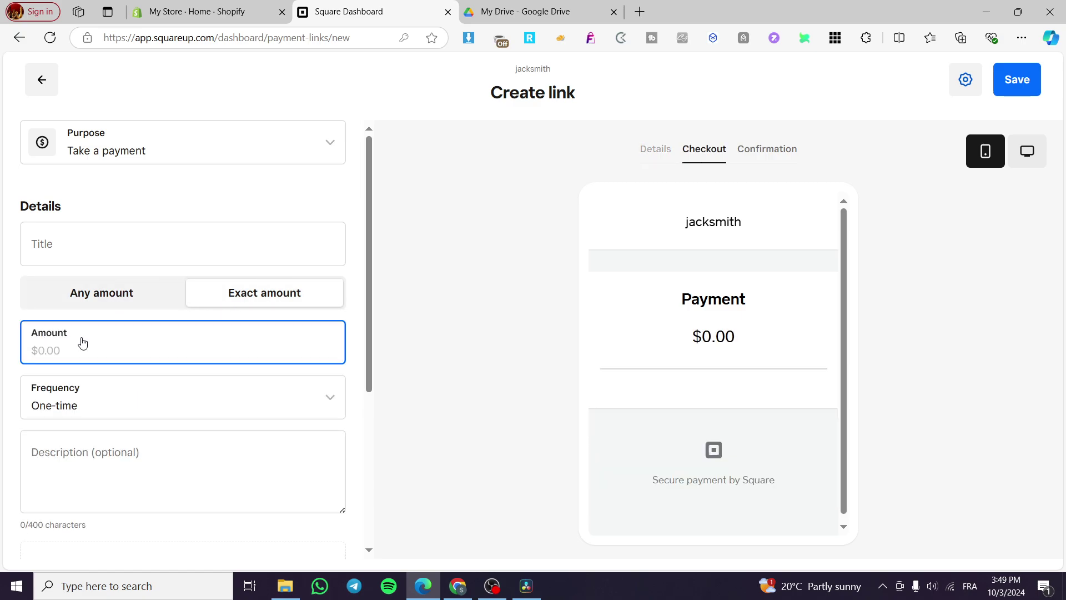
pyautogui.write('100')
pyautogui.click(381, 336)
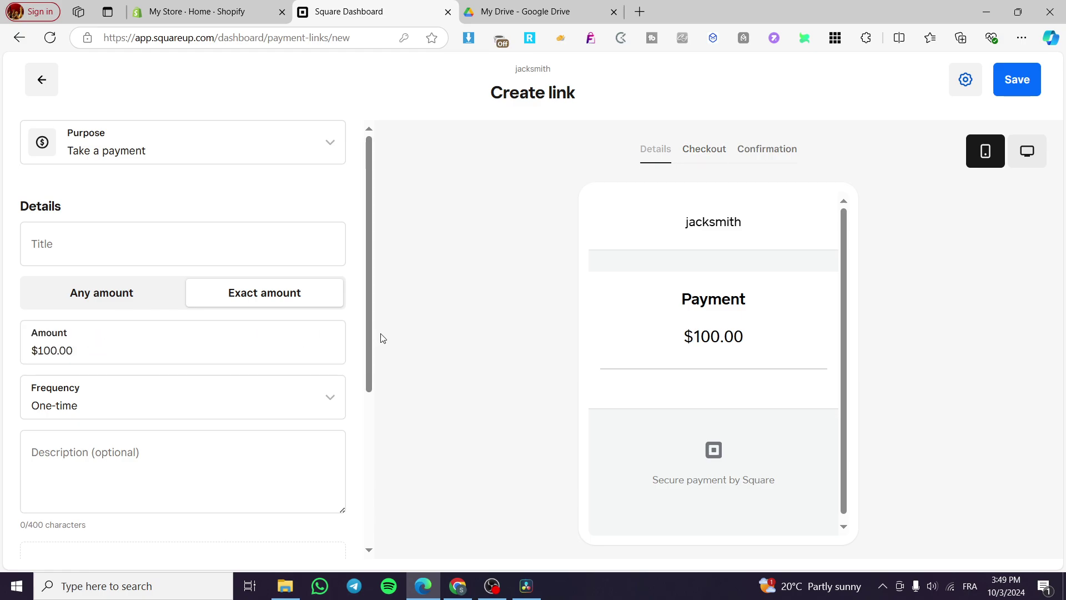
# Keep the payment frequency at One-time
pyautogui.scroll(-1, 112, 375)
pyautogui.click(83, 341)
pyautogui.click(84, 340)
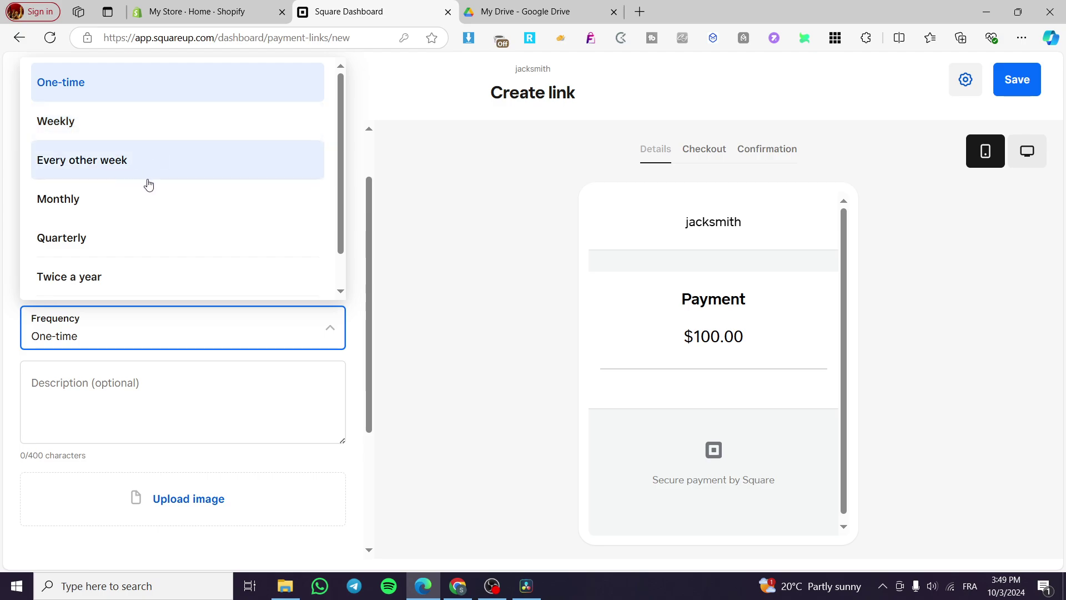
pyautogui.scroll(-1, 194, 191)
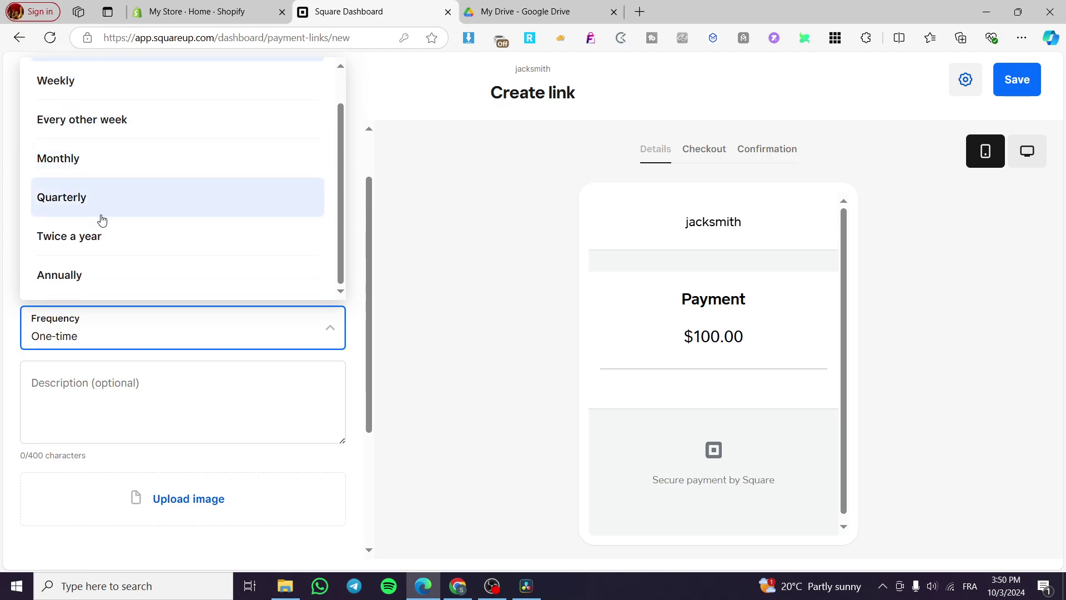
pyautogui.click(198, 384)
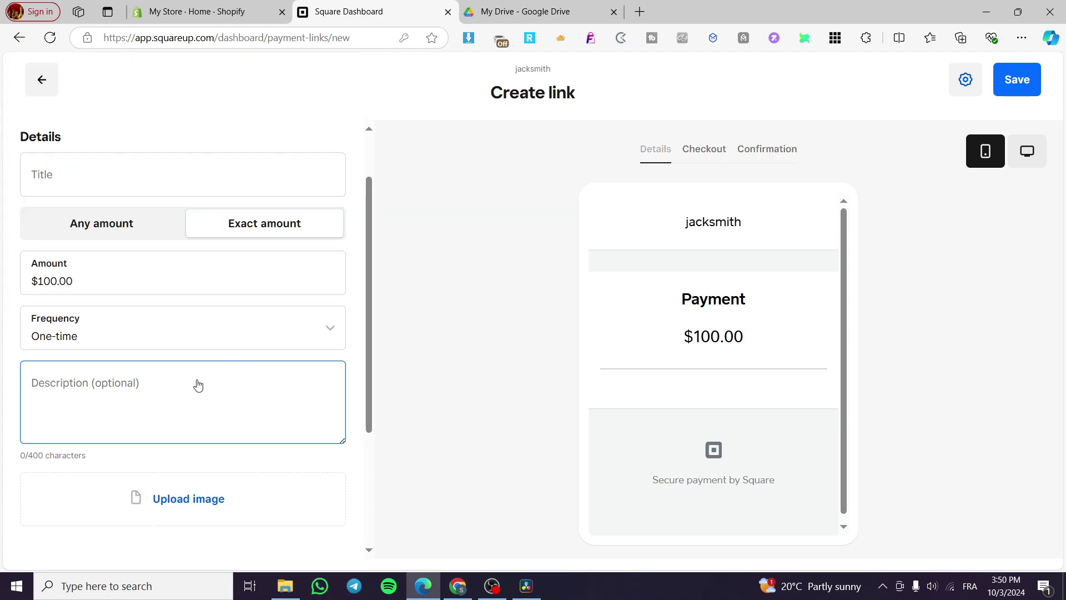
pyautogui.scroll(-2, 86, 408)
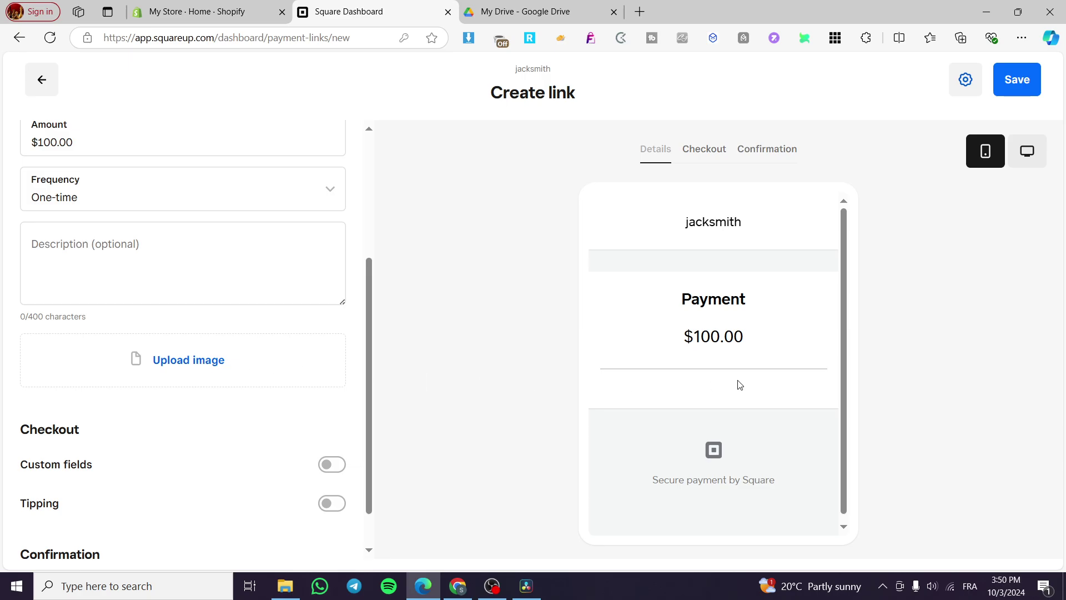
pyautogui.scroll(1, 186, 376)
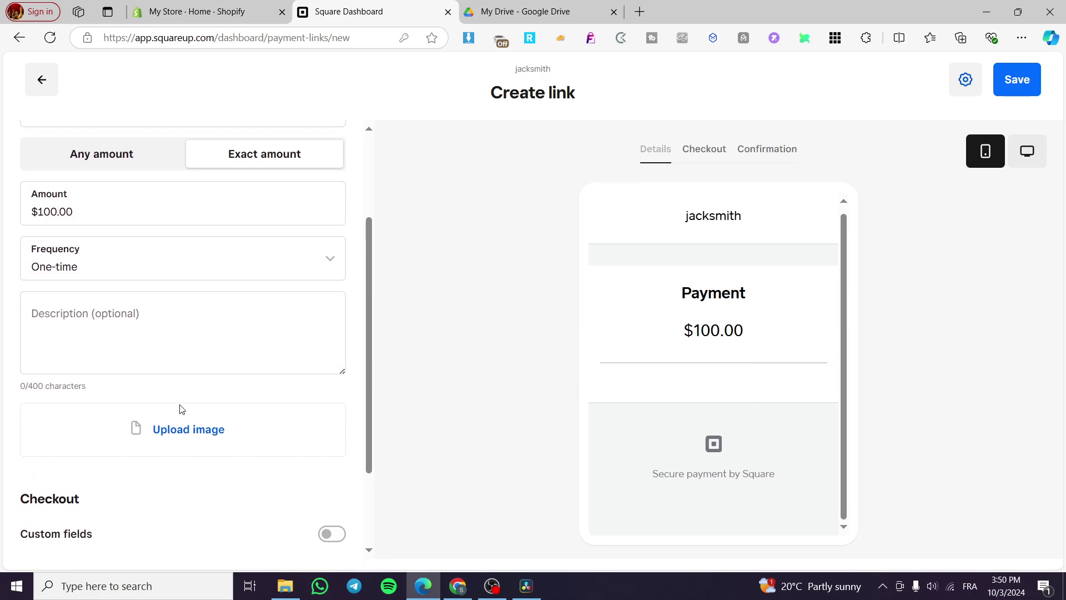
# Upload the 71-zEebm3LL_AC_SL1500_ PC photo, reposition and zoom it to fill the crop, and save
pyautogui.click(180, 431)
pyautogui.click(538, 363)
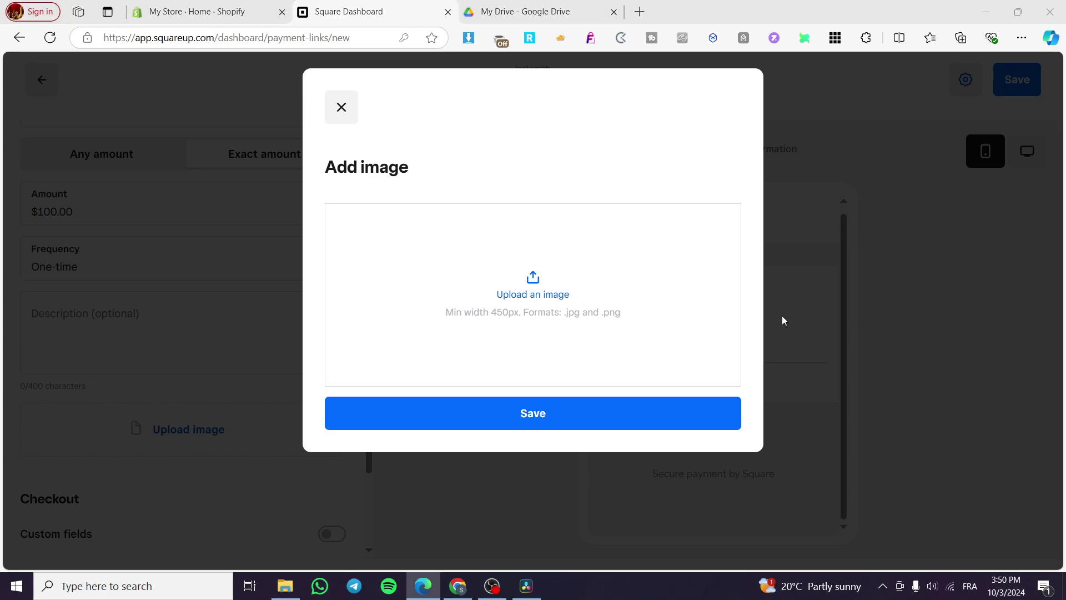
pyautogui.doubleClick(764, 261)
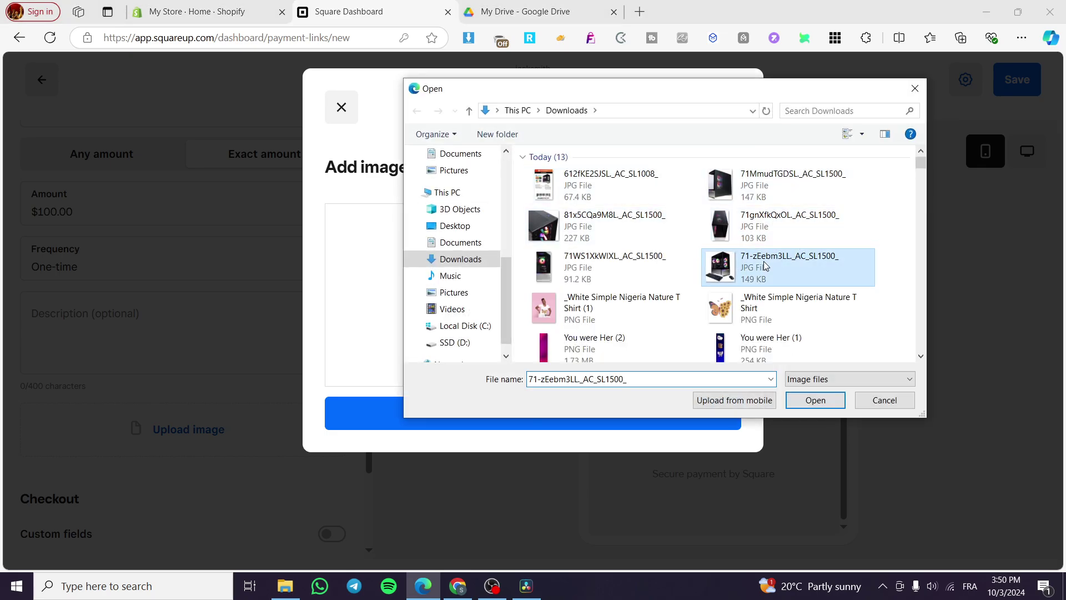
pyautogui.moveTo(534, 286); pyautogui.dragTo(532, 298)
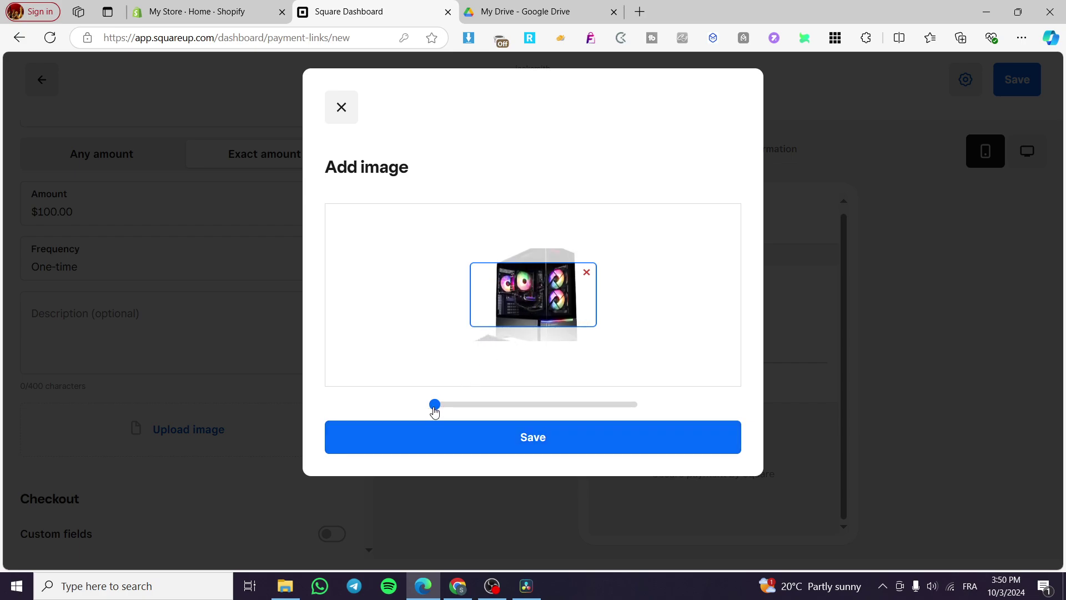
pyautogui.moveTo(434, 407); pyautogui.dragTo(452, 406)
pyautogui.click(466, 443)
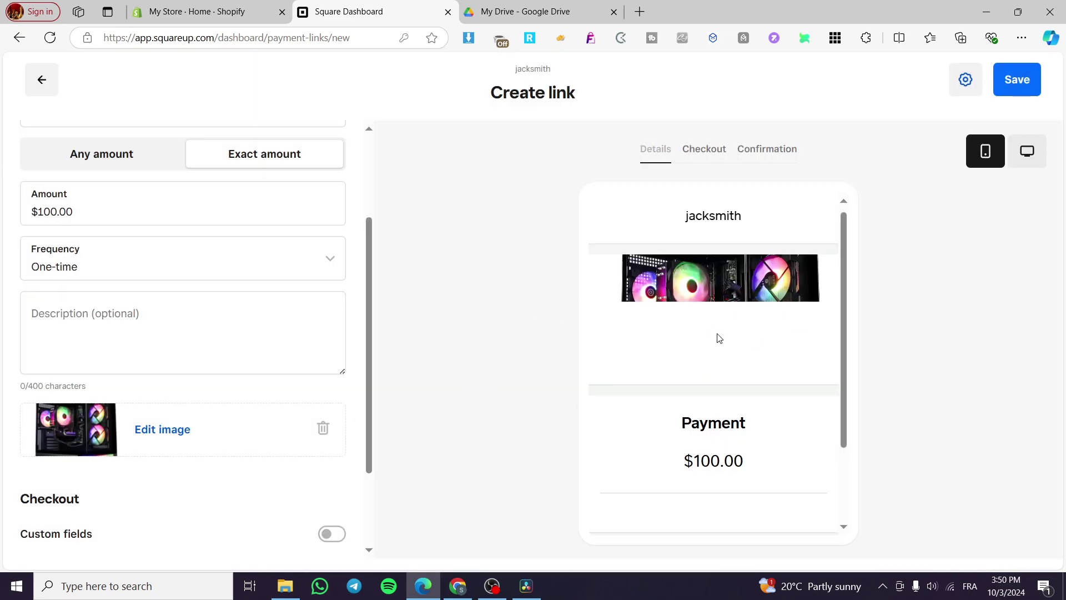
# Turn on custom fields and add two titled Name and Last Name
pyautogui.scroll(-2, 194, 451)
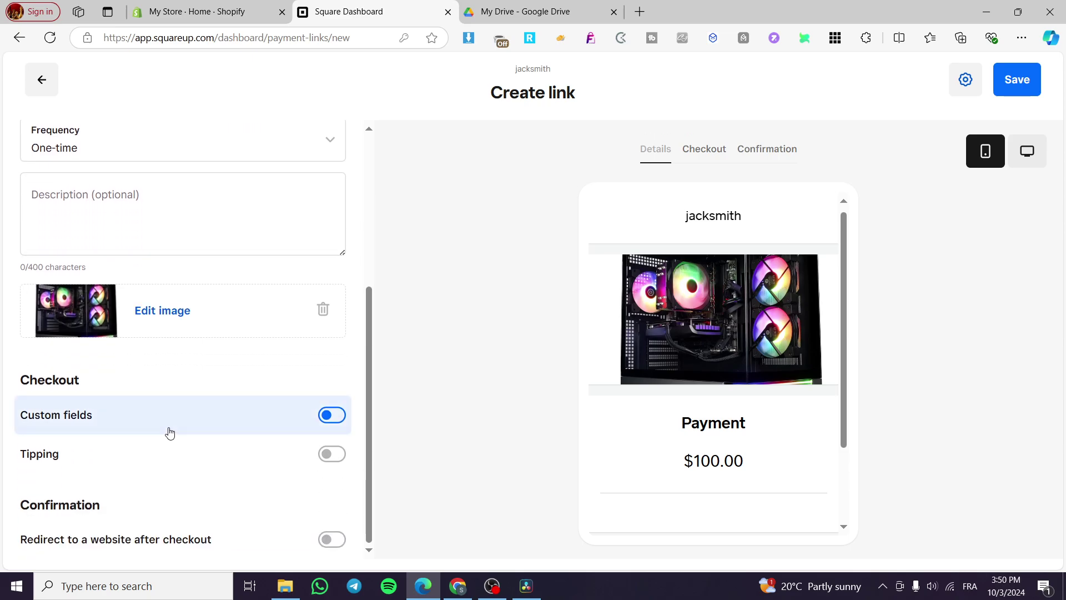
pyautogui.click(332, 416)
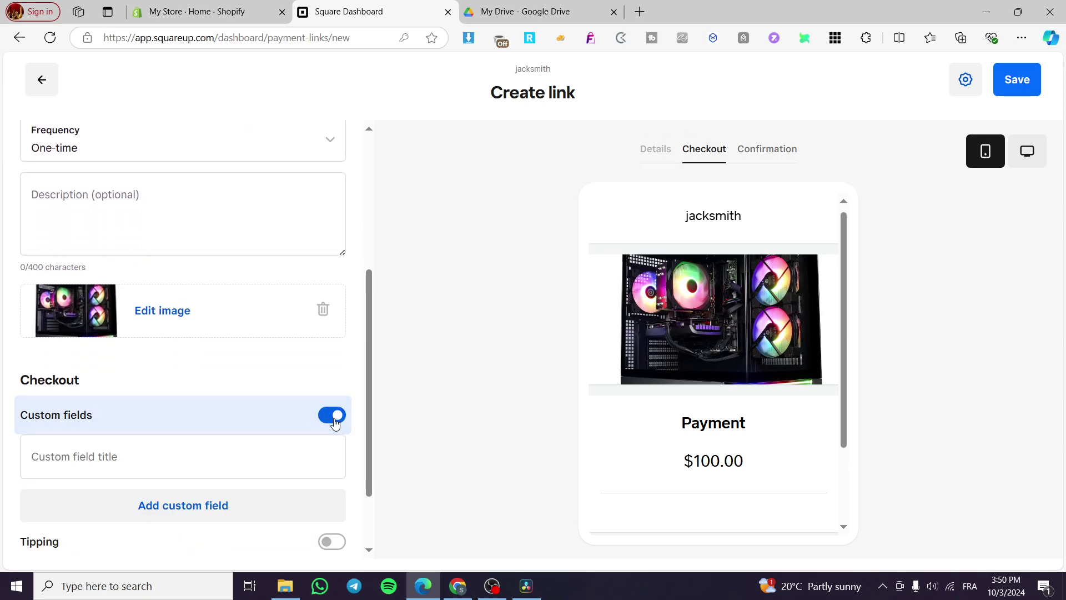
pyautogui.scroll(-1, 83, 439)
pyautogui.click(131, 388)
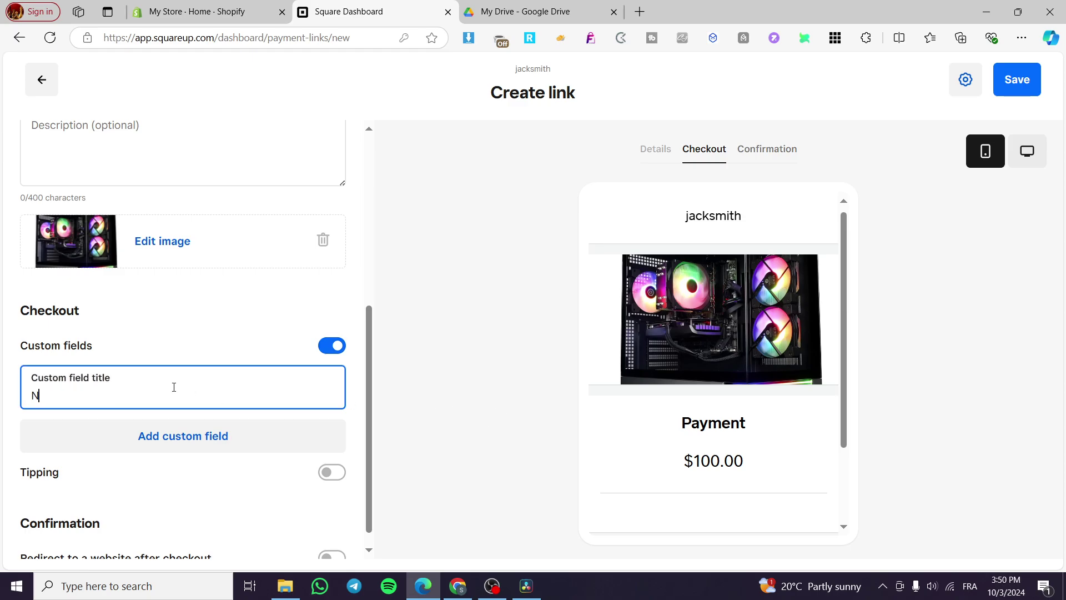
pyautogui.click(183, 422)
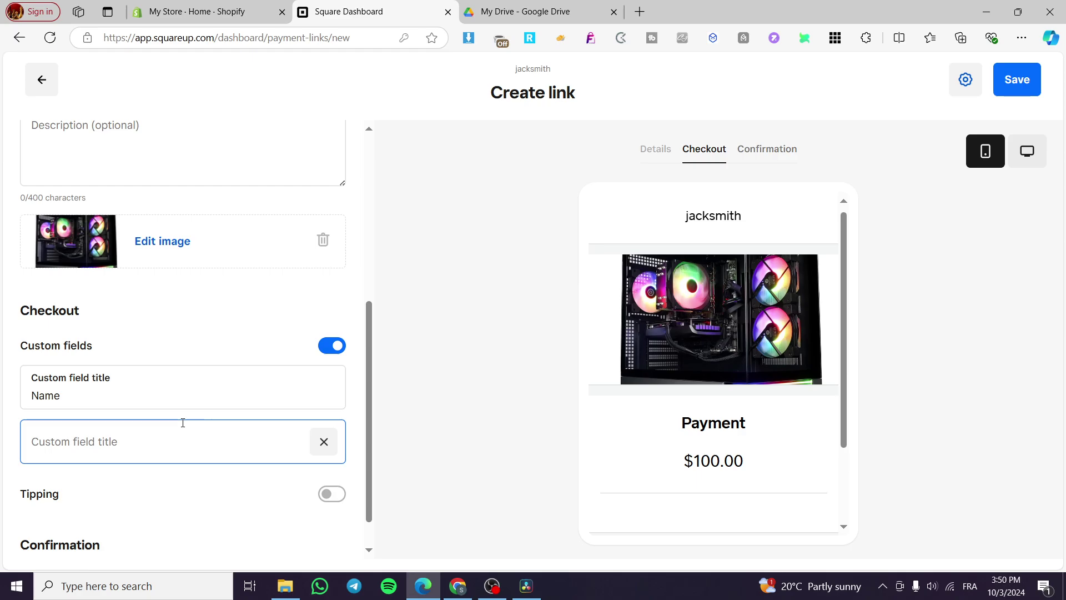
pyautogui.click(183, 423)
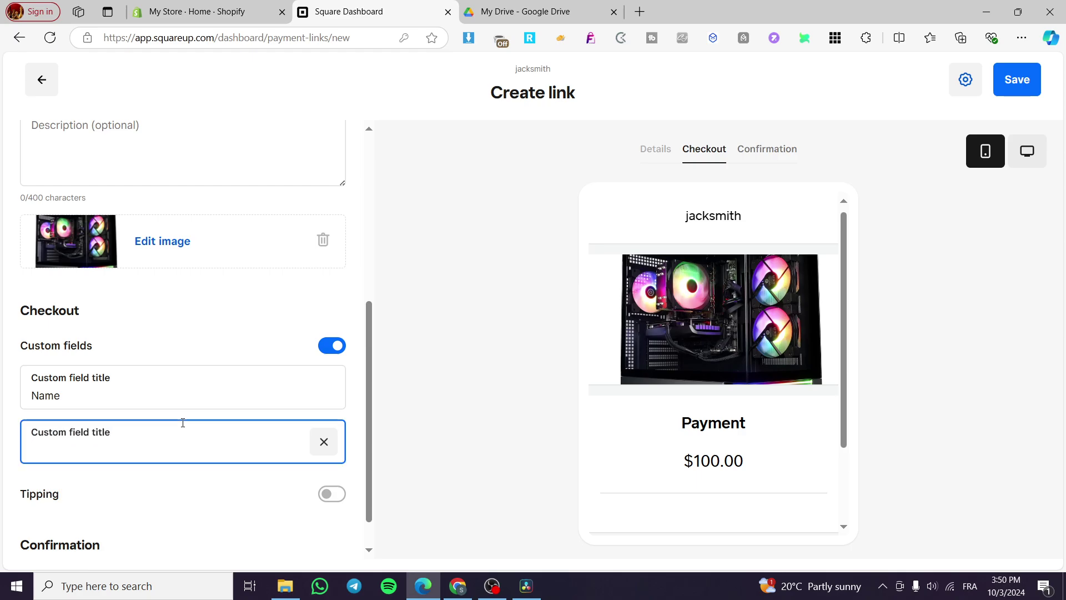
pyautogui.write('Last Name')
# Enable tipping at checkout
pyautogui.scroll(-1, 171, 495)
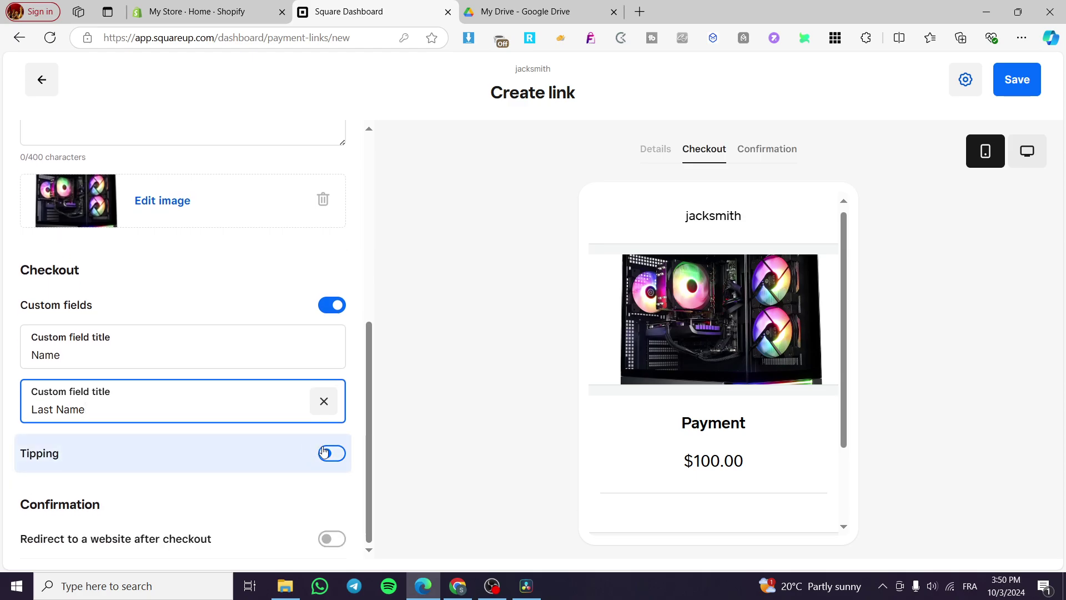
pyautogui.click(325, 453)
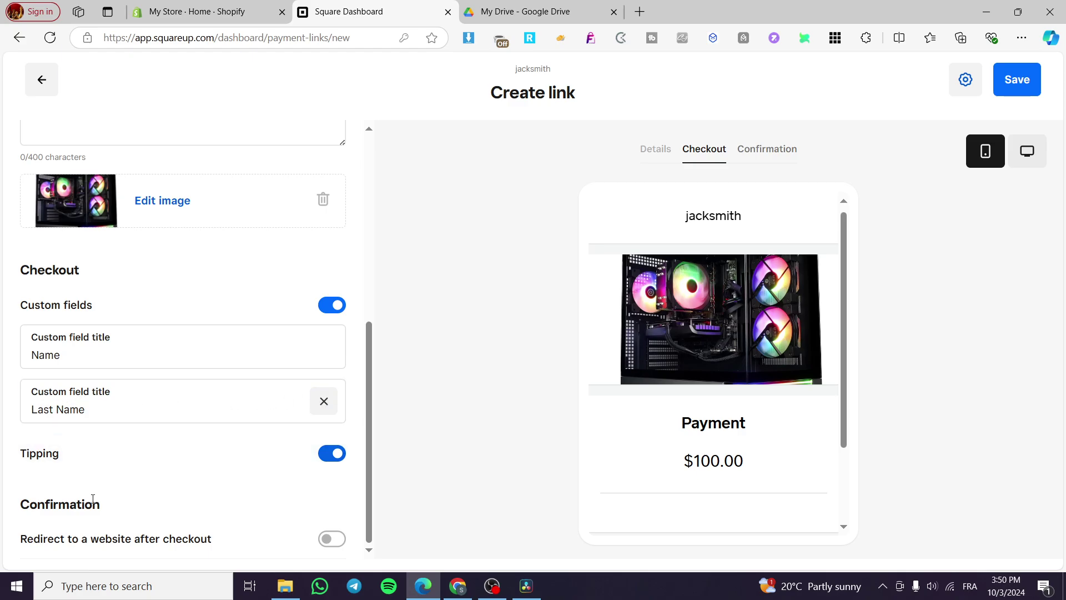
pyautogui.click(335, 459)
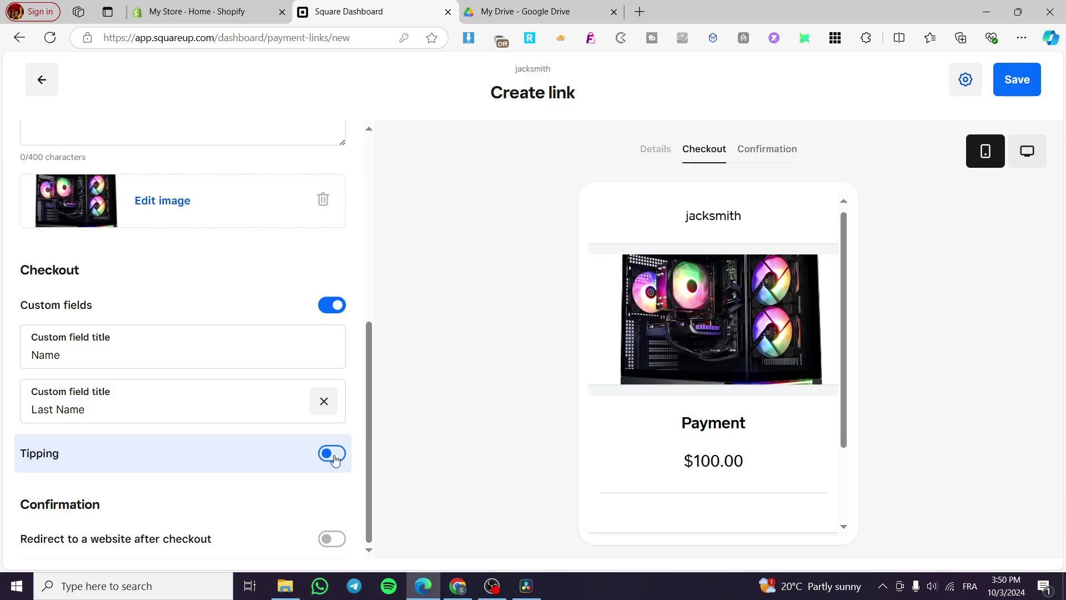
pyautogui.click(334, 459)
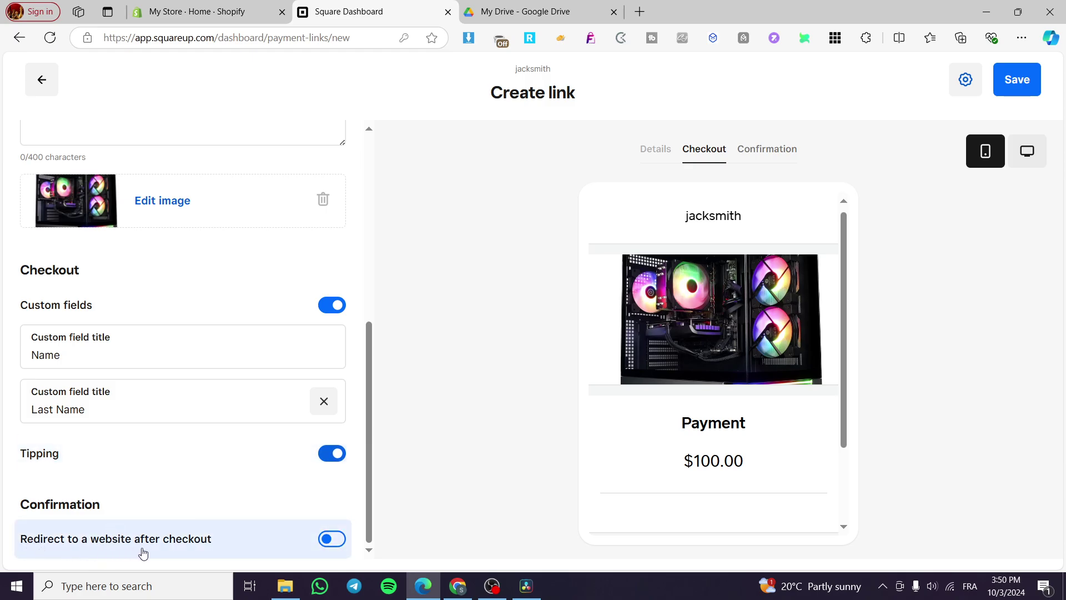
# Switch redirecting to a website after checkout on, then back off
pyautogui.click(338, 537)
pyautogui.scroll(-1, 263, 529)
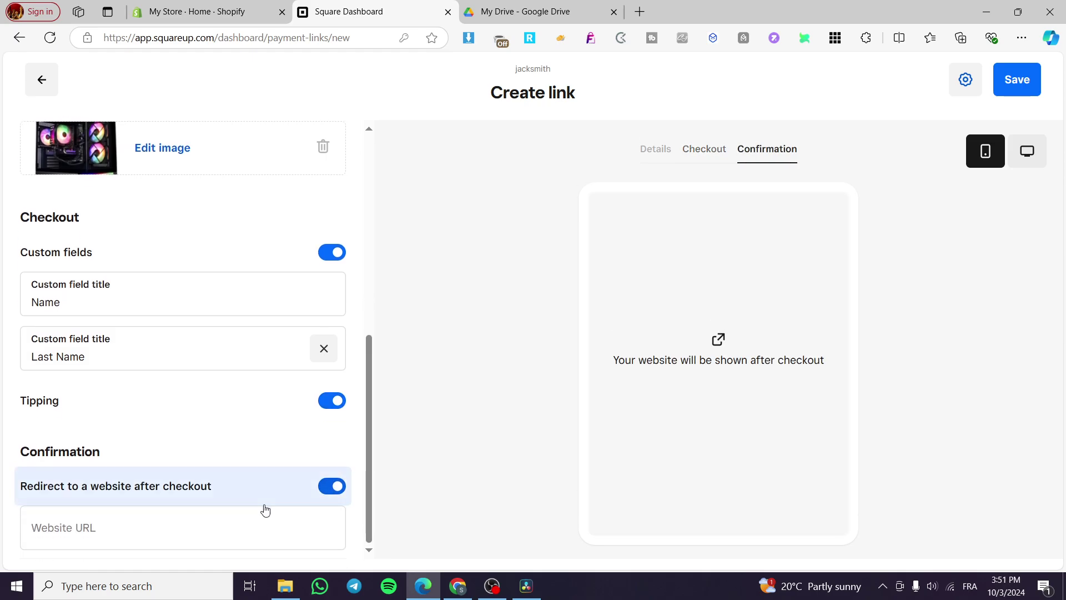
pyautogui.click(86, 535)
pyautogui.click(332, 486)
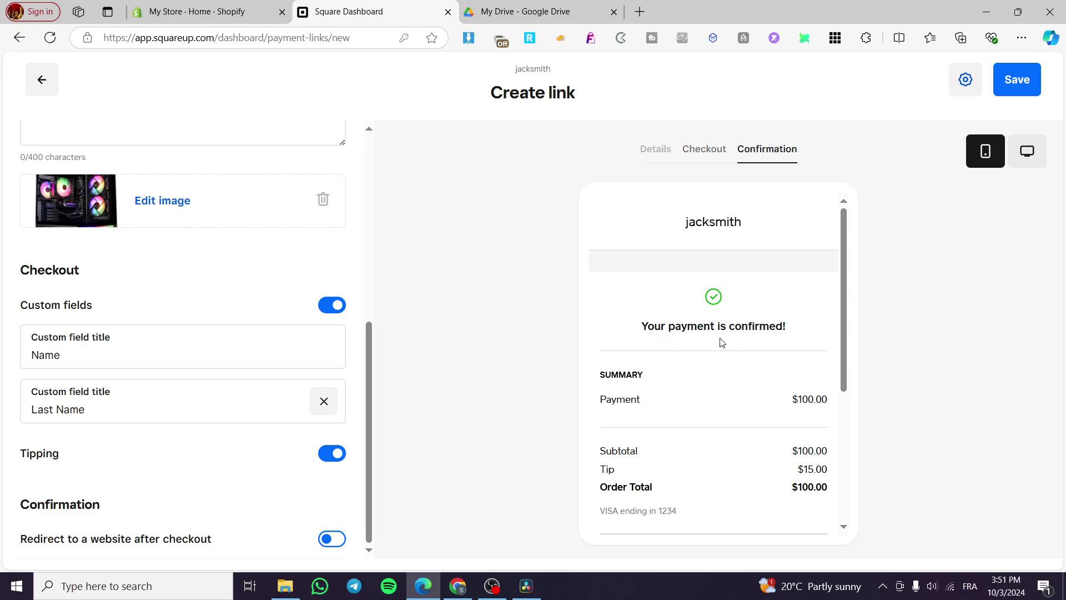
pyautogui.scroll(-5, 733, 419)
pyautogui.scroll(5, 736, 419)
# Preview the confirmation receipt in desktop layout and try saving, which flags the empty Title as required
pyautogui.click(1017, 149)
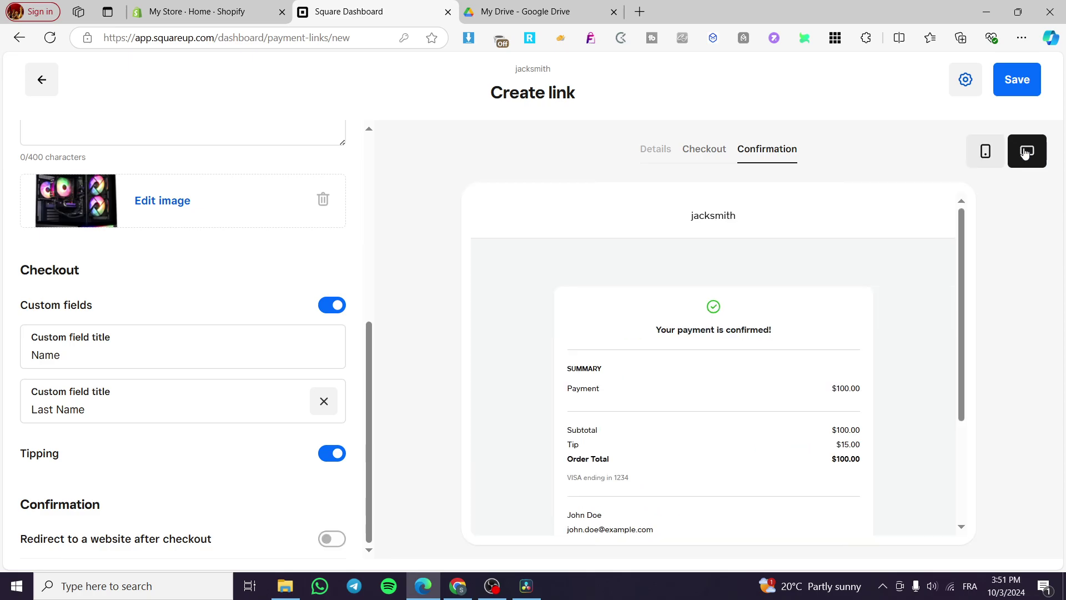
pyautogui.scroll(-5, 822, 350)
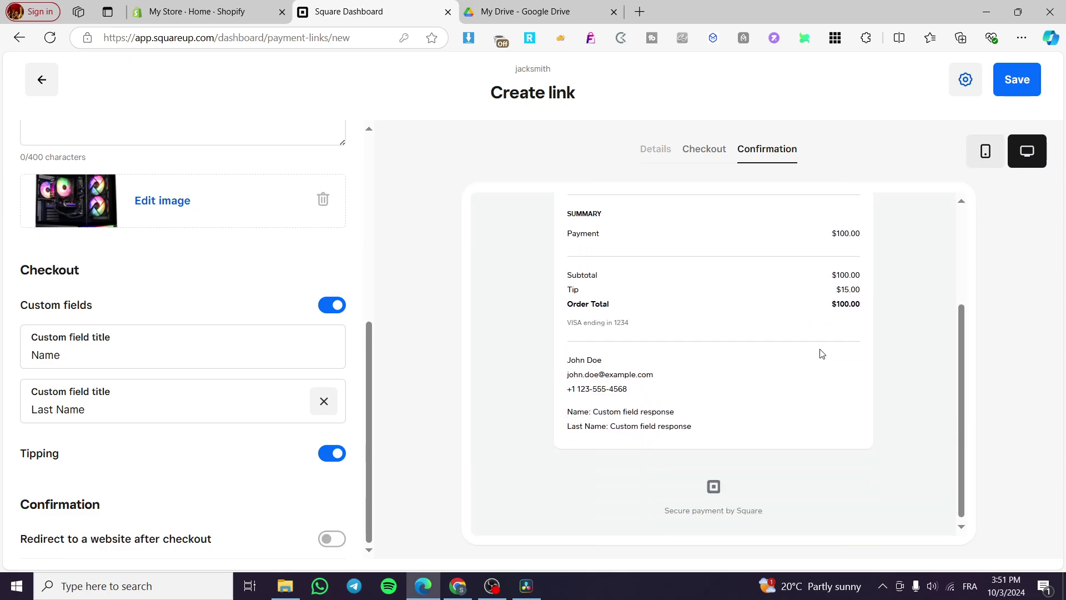
pyautogui.scroll(5, 719, 211)
pyautogui.click(1014, 86)
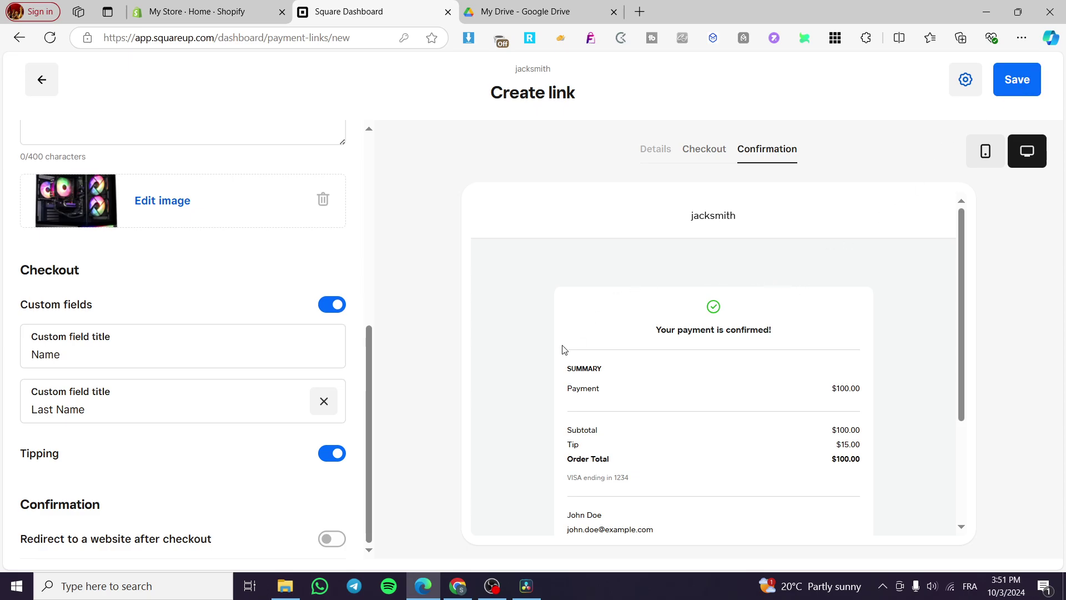
pyautogui.click(1030, 90)
pyautogui.scroll(-3, 791, 335)
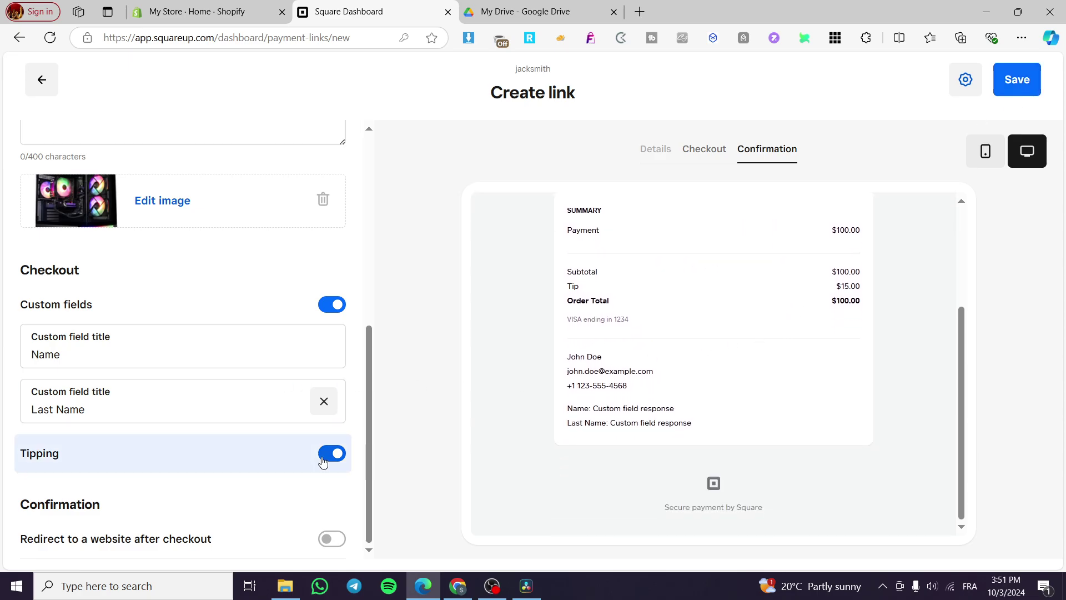
pyautogui.scroll(2, 327, 455)
pyautogui.scroll(5, 325, 450)
# Title the payment link 'Test' and save it
pyautogui.click(145, 257)
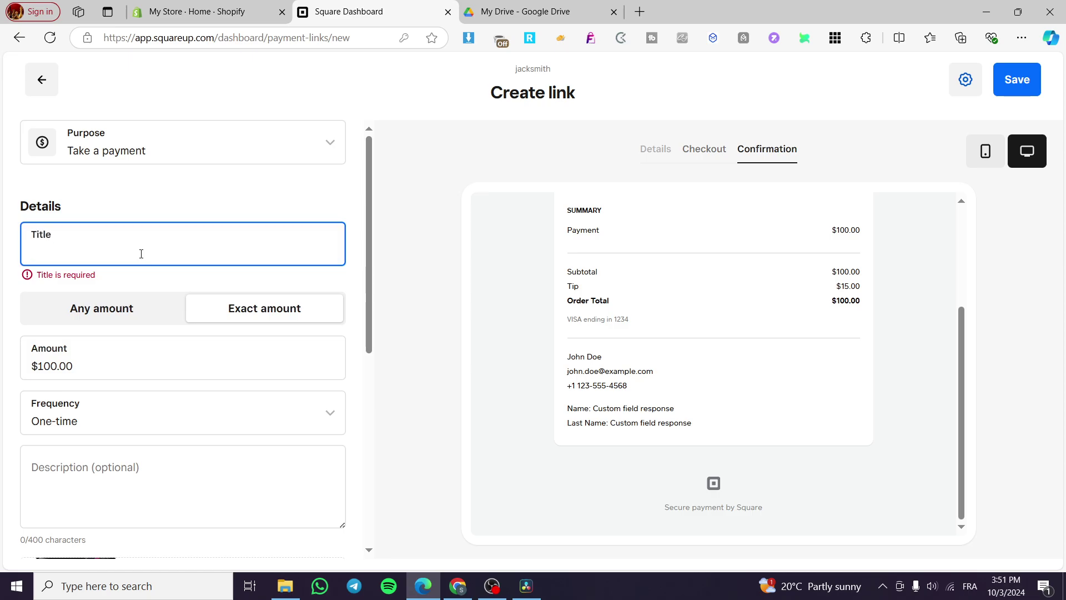
pyautogui.write('Test')
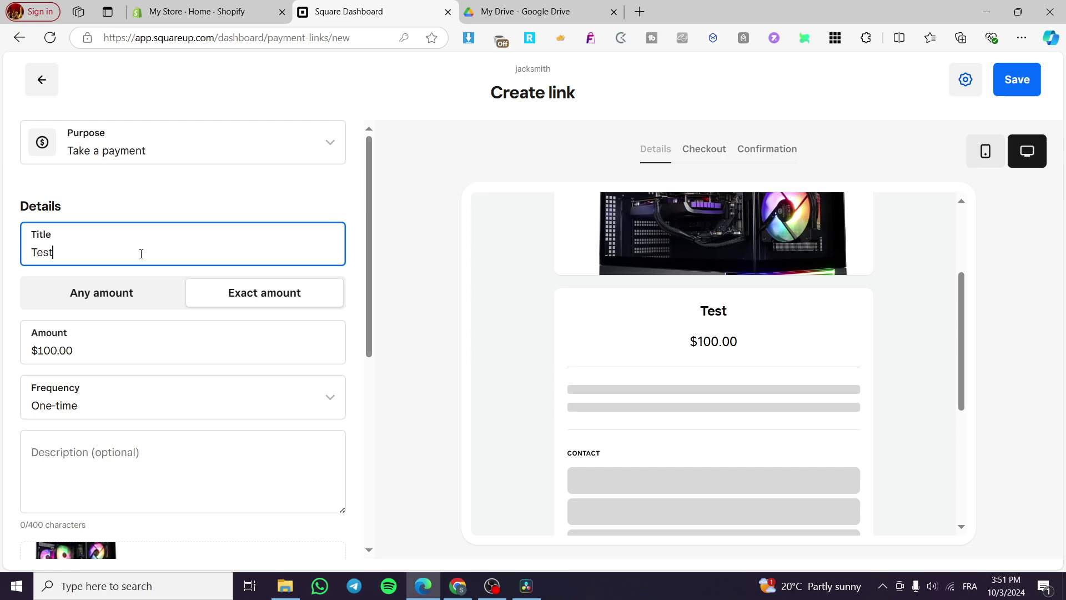
pyautogui.click(1016, 79)
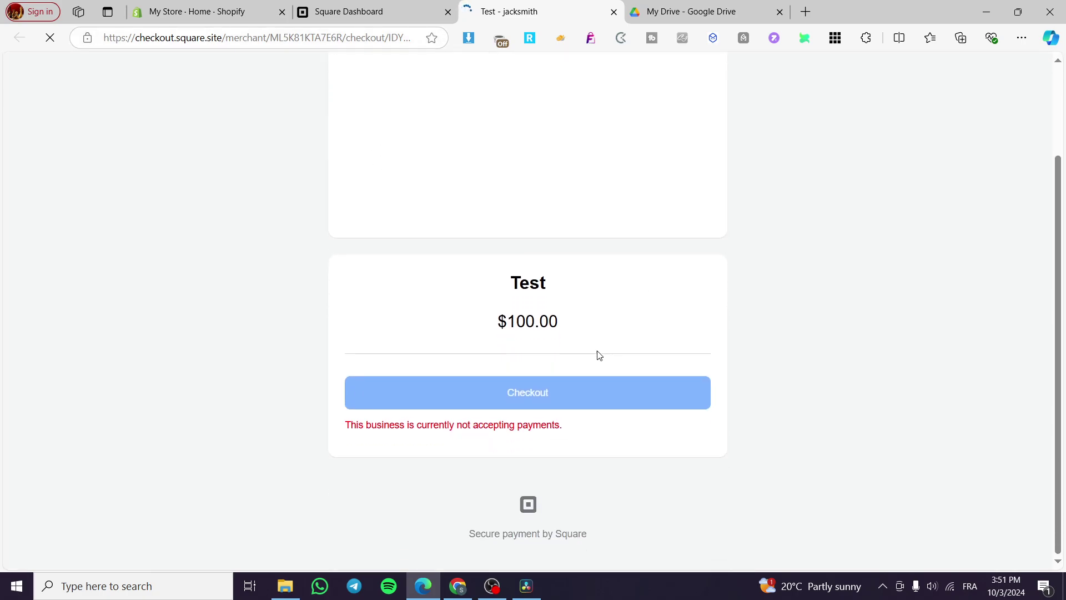
# Review the Test checkout page showing the PC image and the $100.00 price
pyautogui.scroll(2, 599, 356)
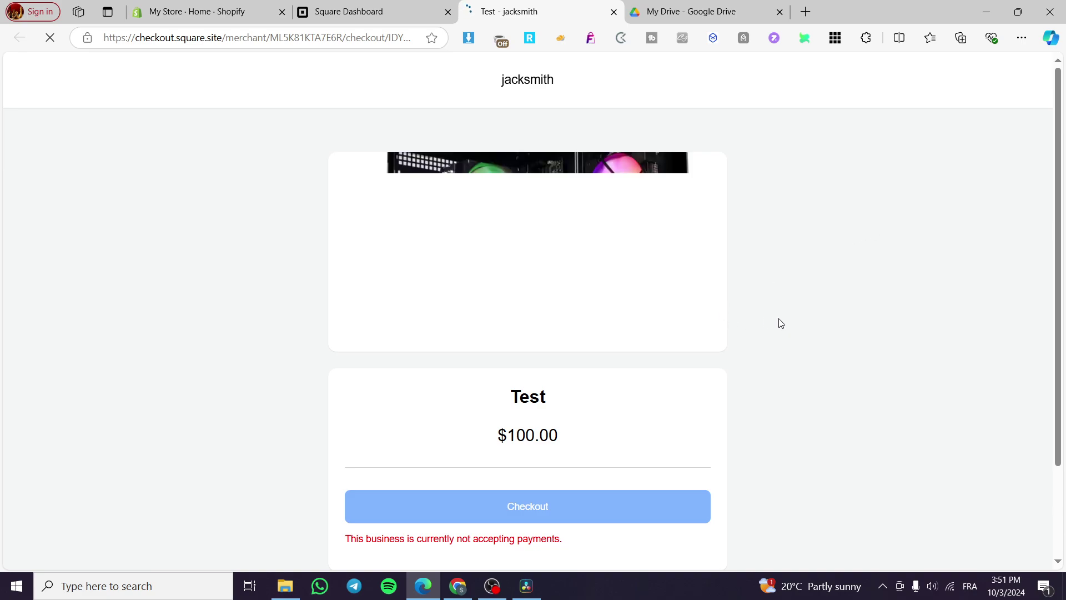